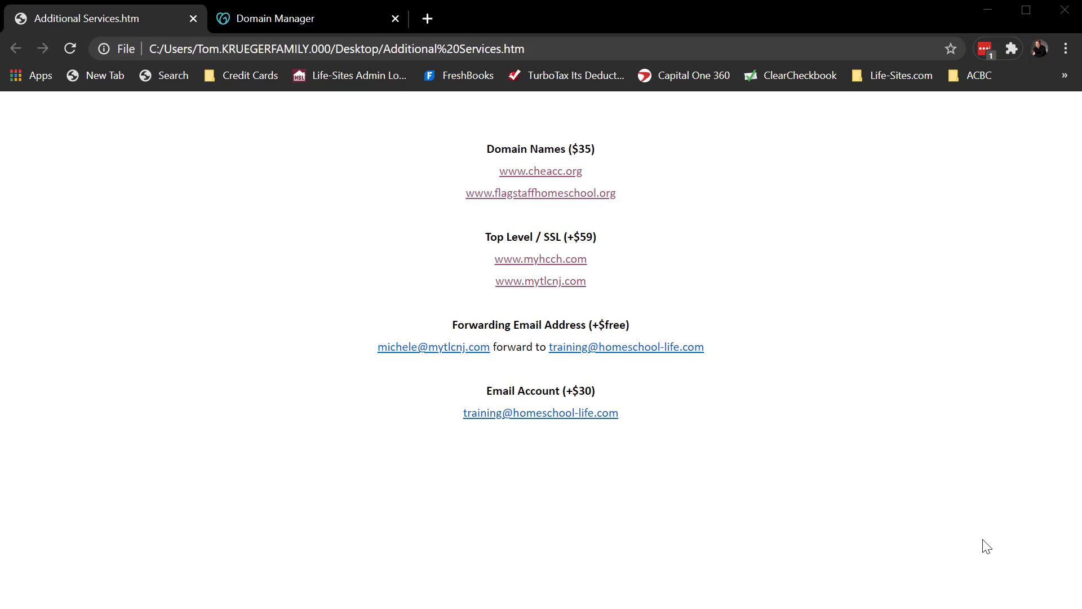
click(428, 17)
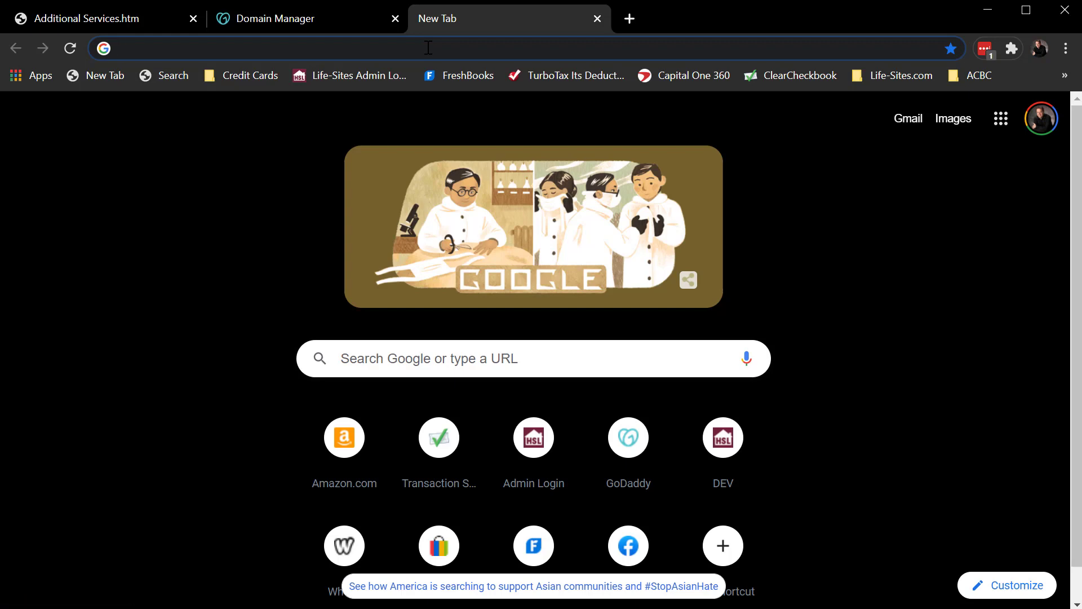
text(www.)
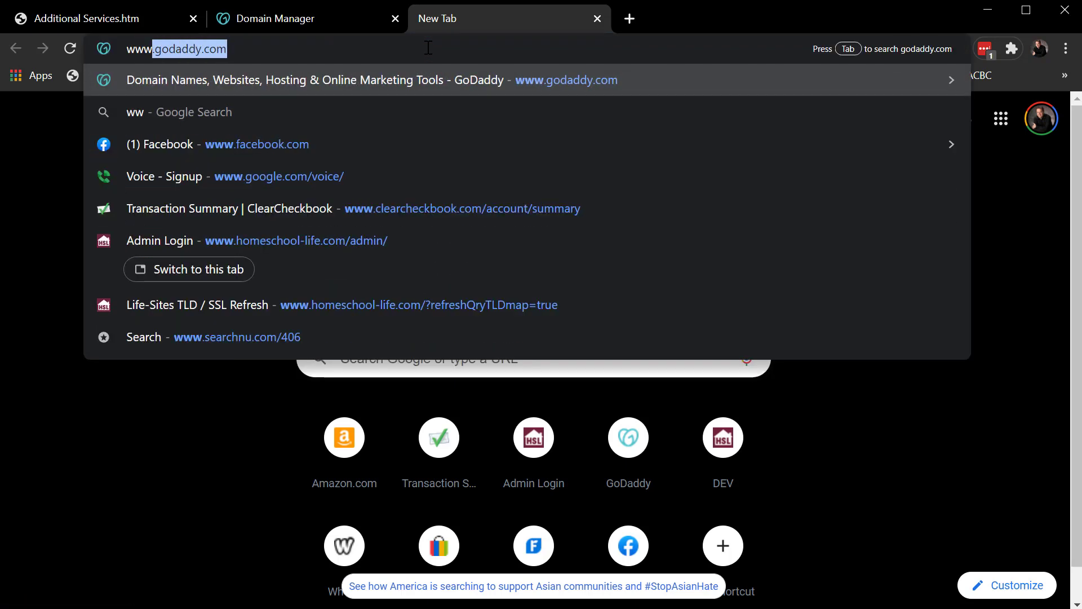
text(h)
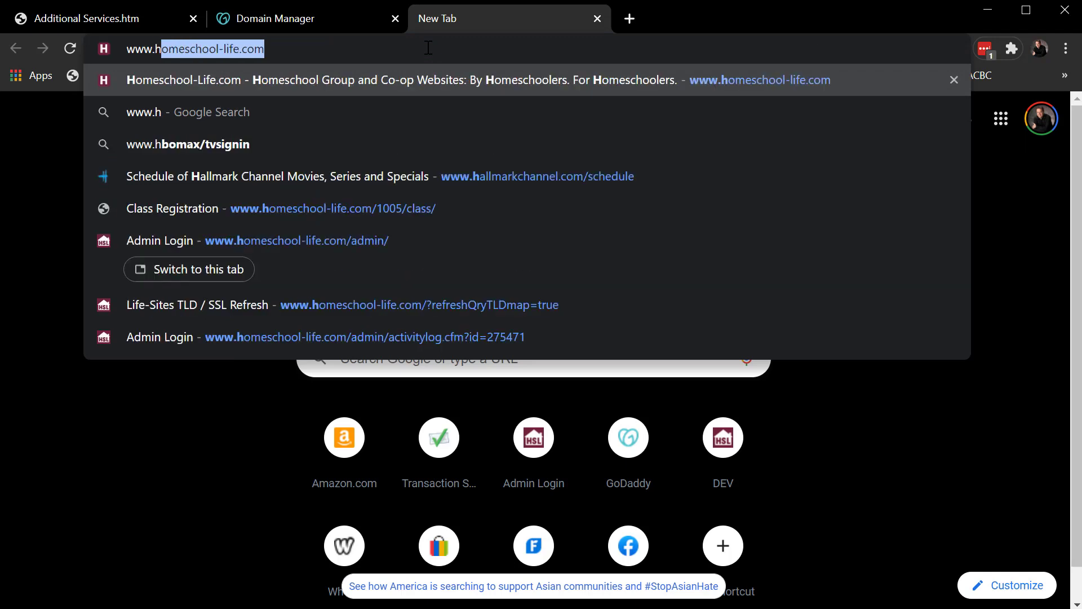
text(omeschool-life.com/co/)
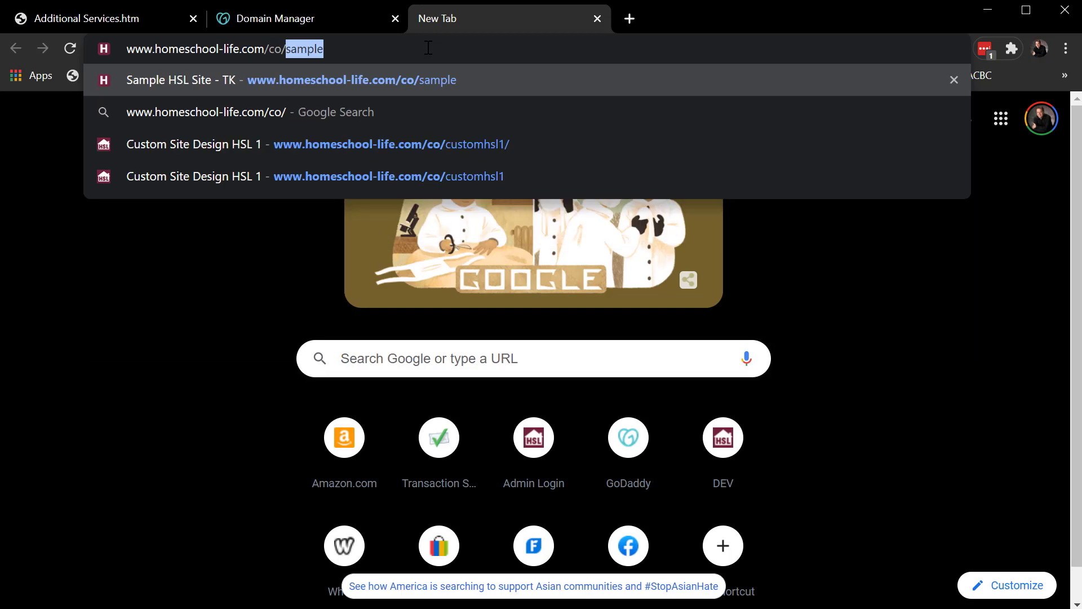
text(sample/)
key(Return)
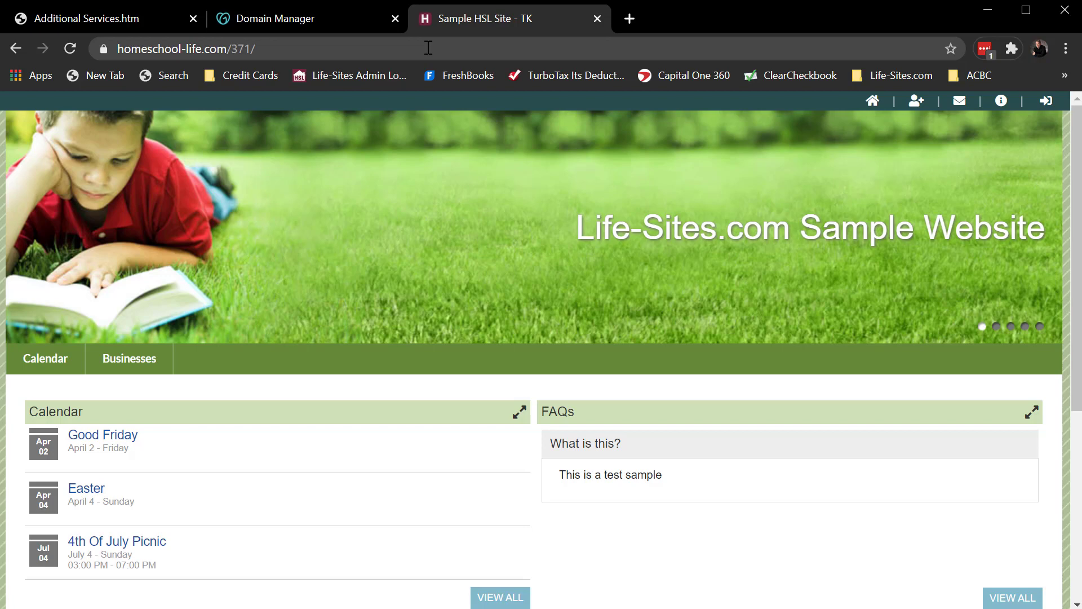
click(123, 17)
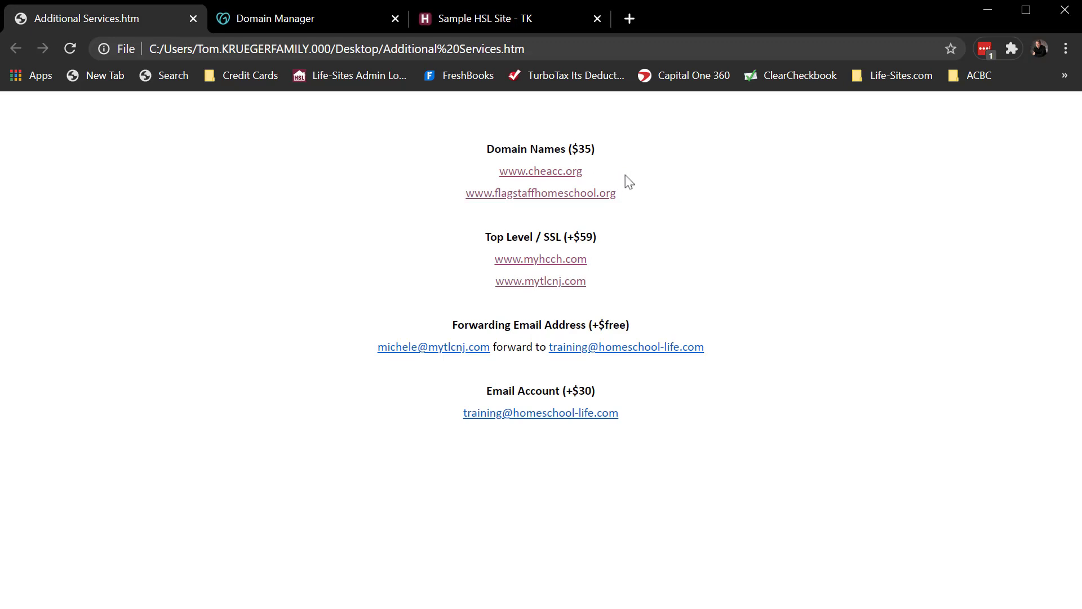
click(524, 19)
click(106, 18)
right_click(534, 173)
click(559, 187)
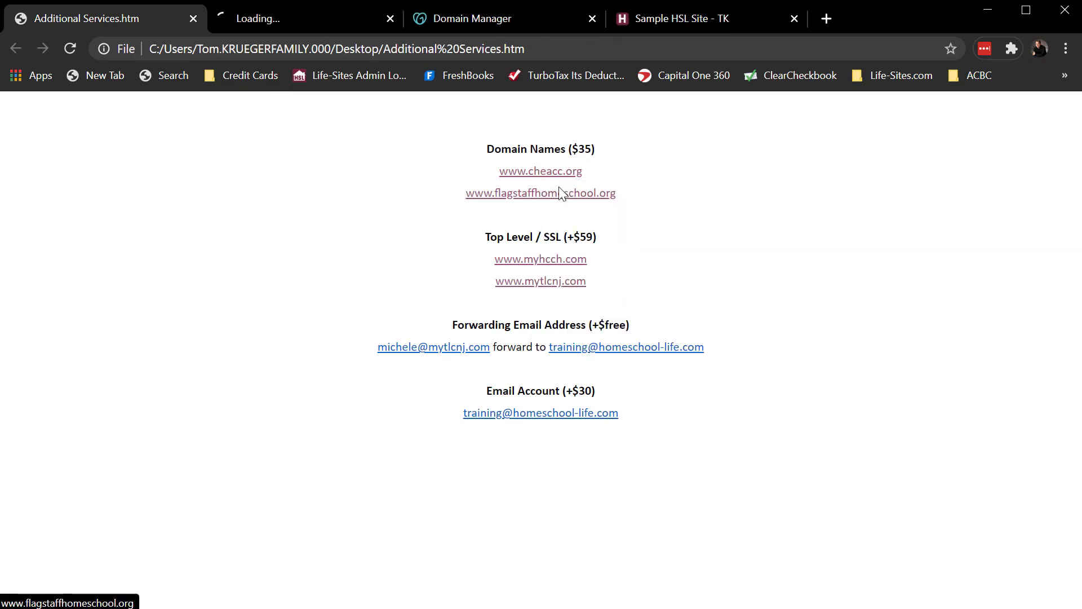
click(309, 19)
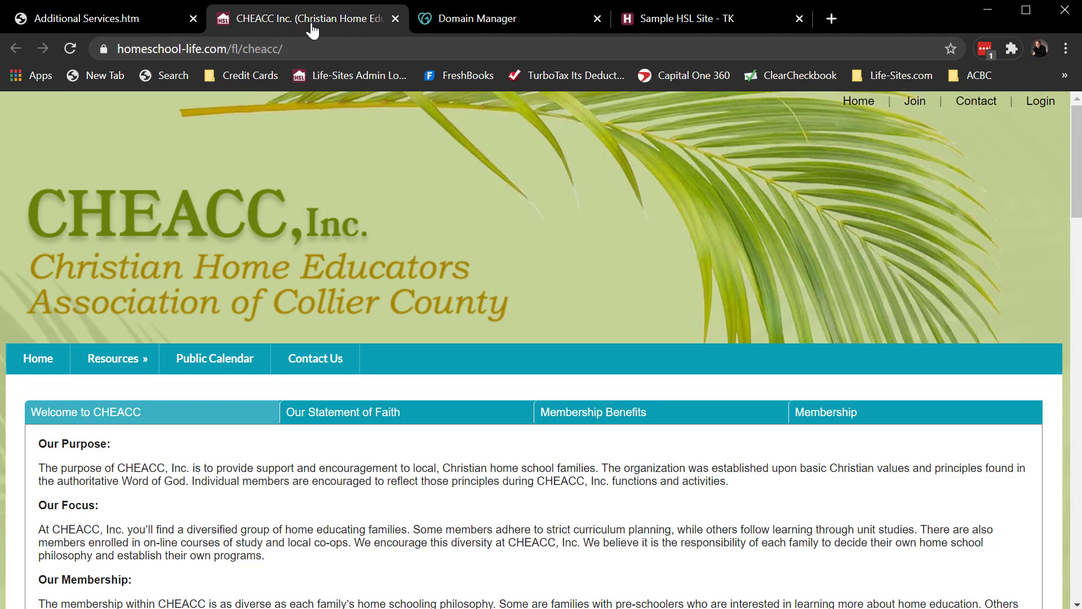
click(320, 49)
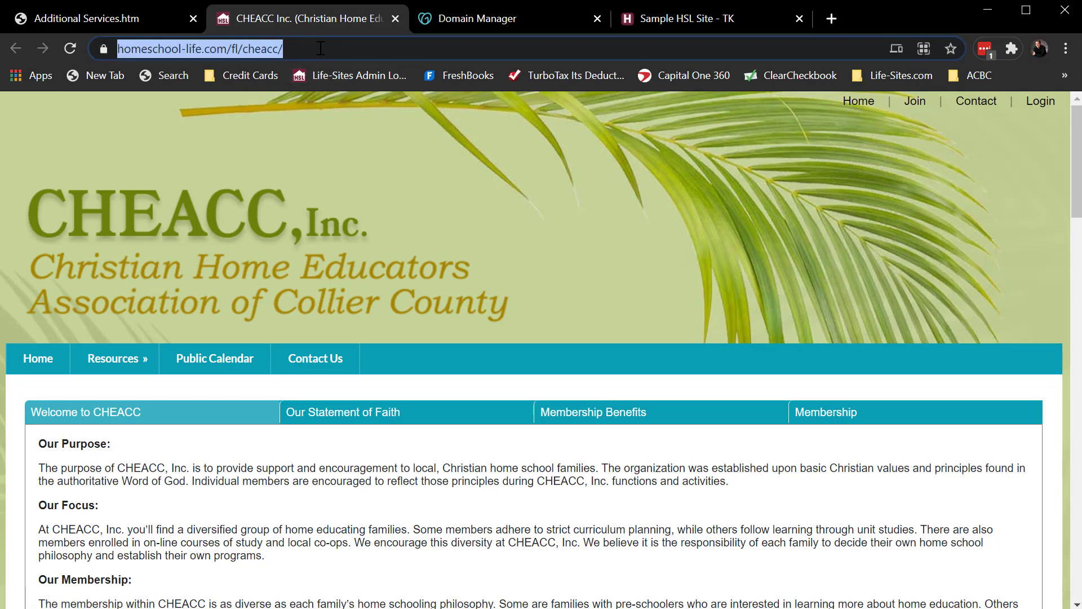
click(394, 18)
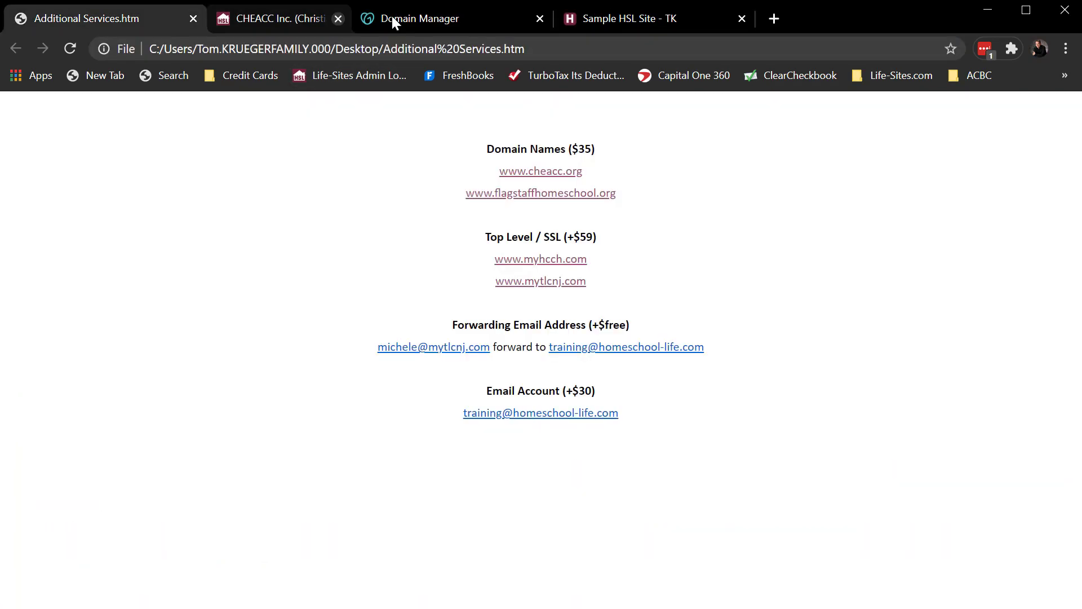
right_click(505, 195)
click(575, 204)
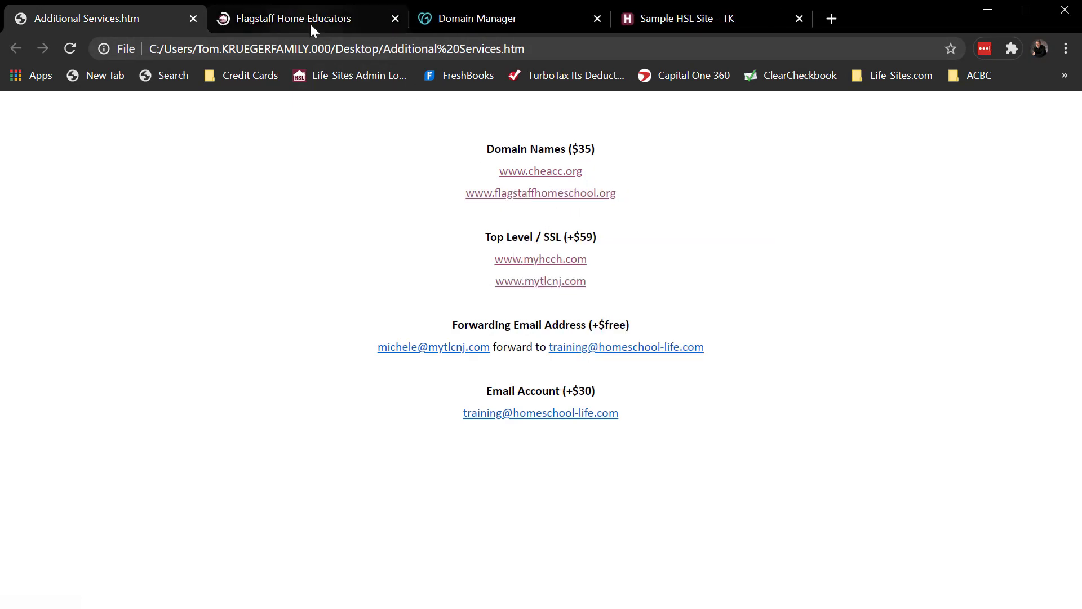
click(297, 18)
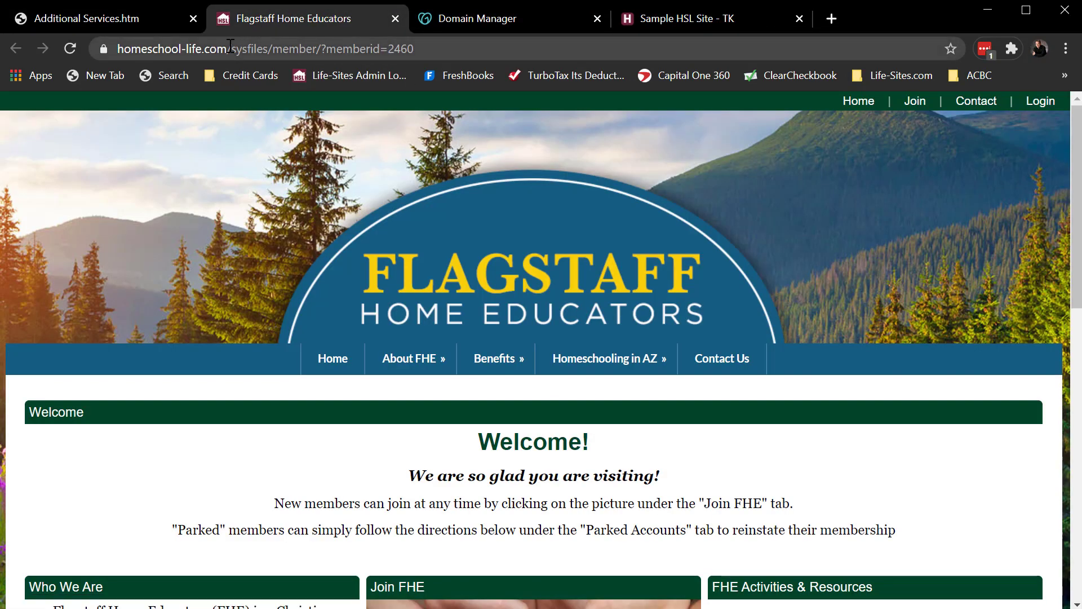
drag(231, 48, 116, 49)
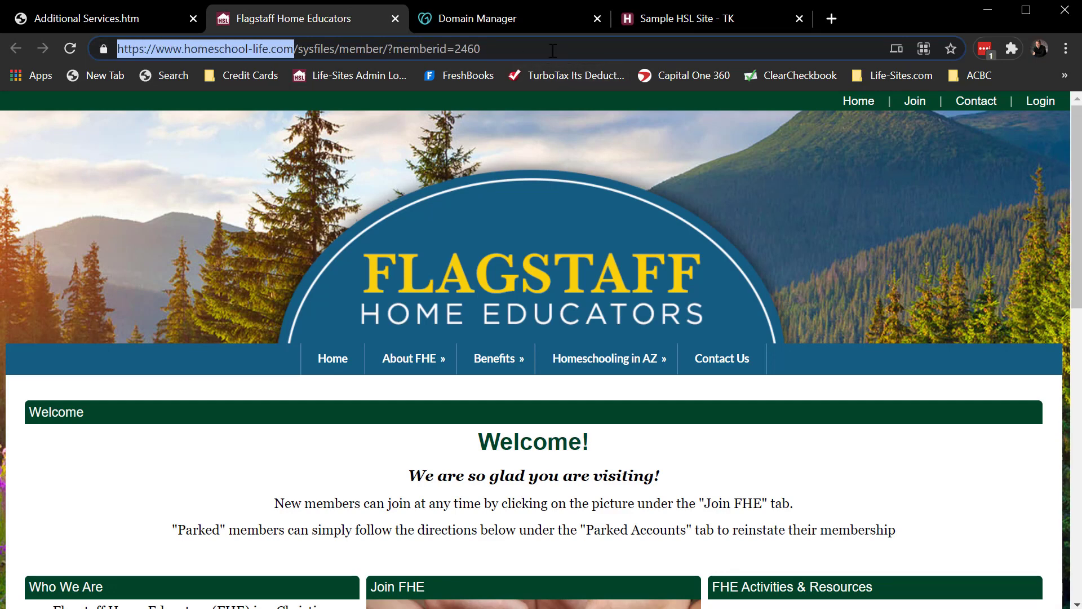
click(395, 18)
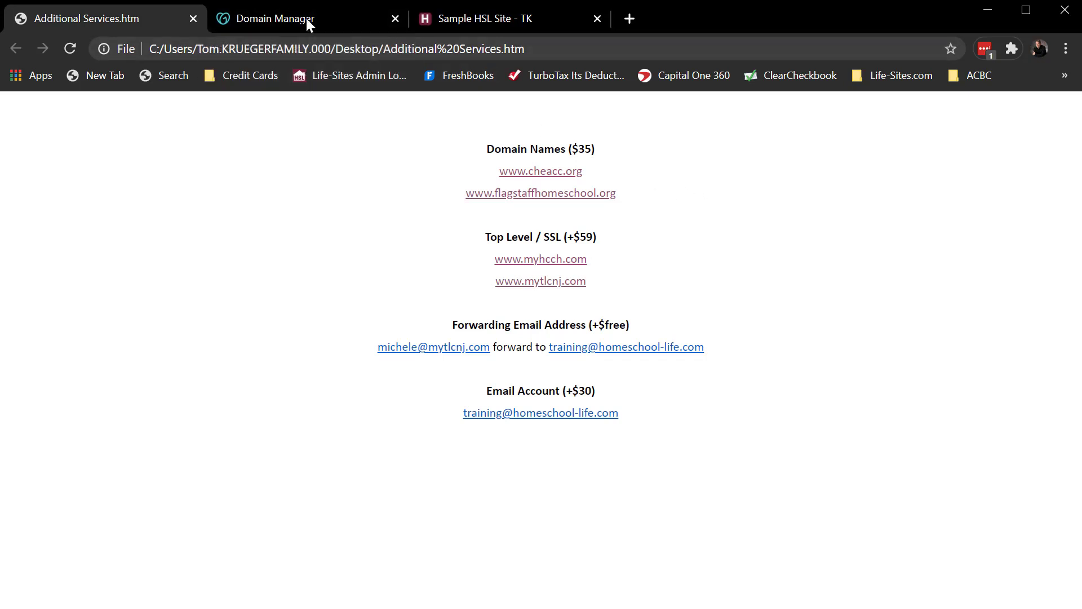
- Examine the CHEACC.ORG DNS records in the GoDaddy Domain Manager, down to the Forwarding section
click(259, 16)
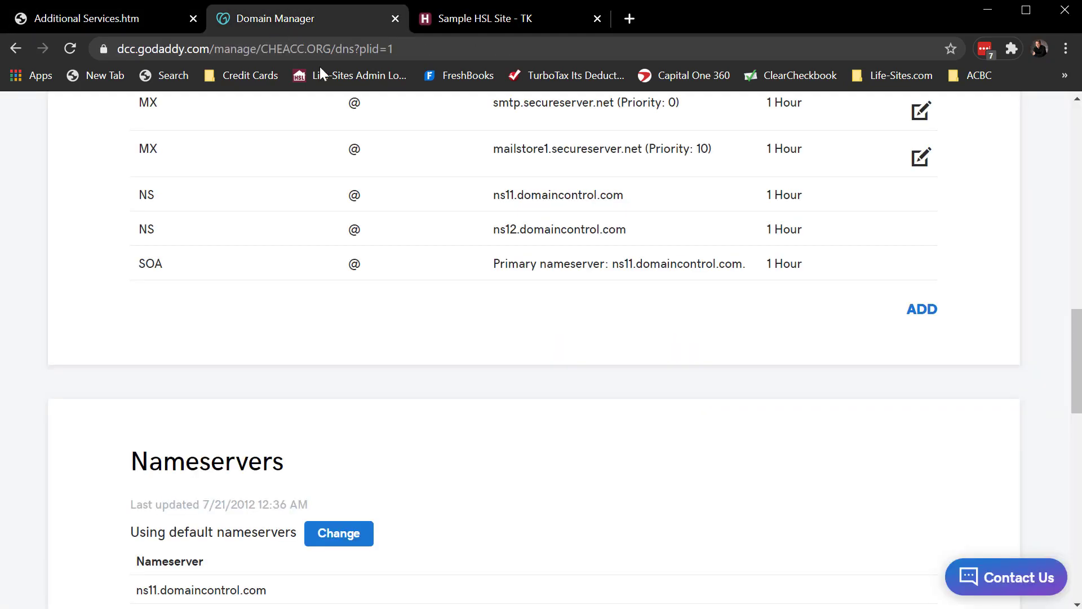
scroll(599, 301, up, 15)
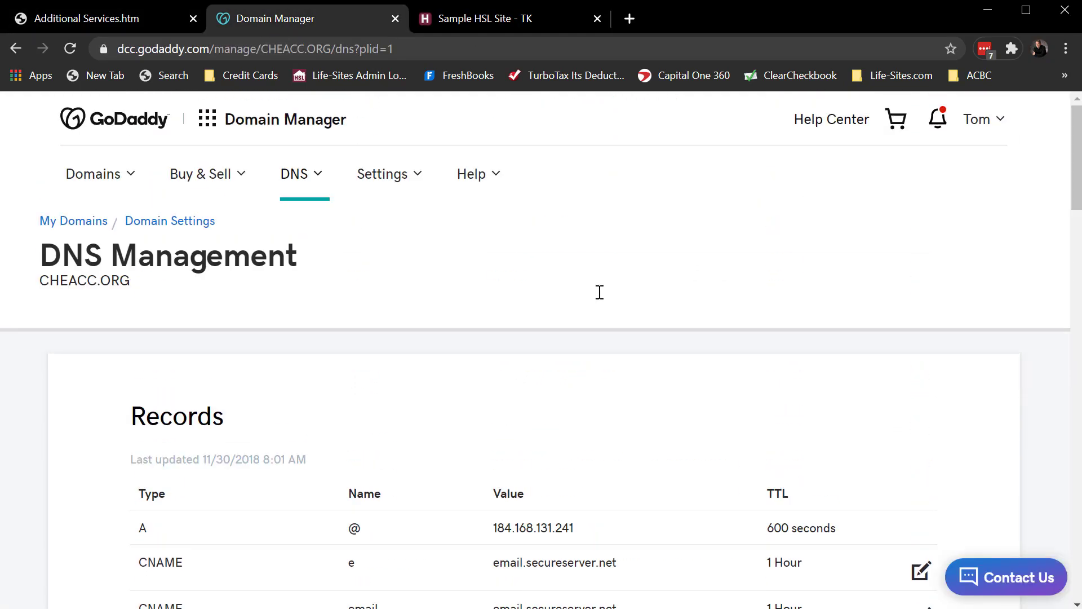
scroll(608, 278, down, 1)
scroll(608, 278, down, 20)
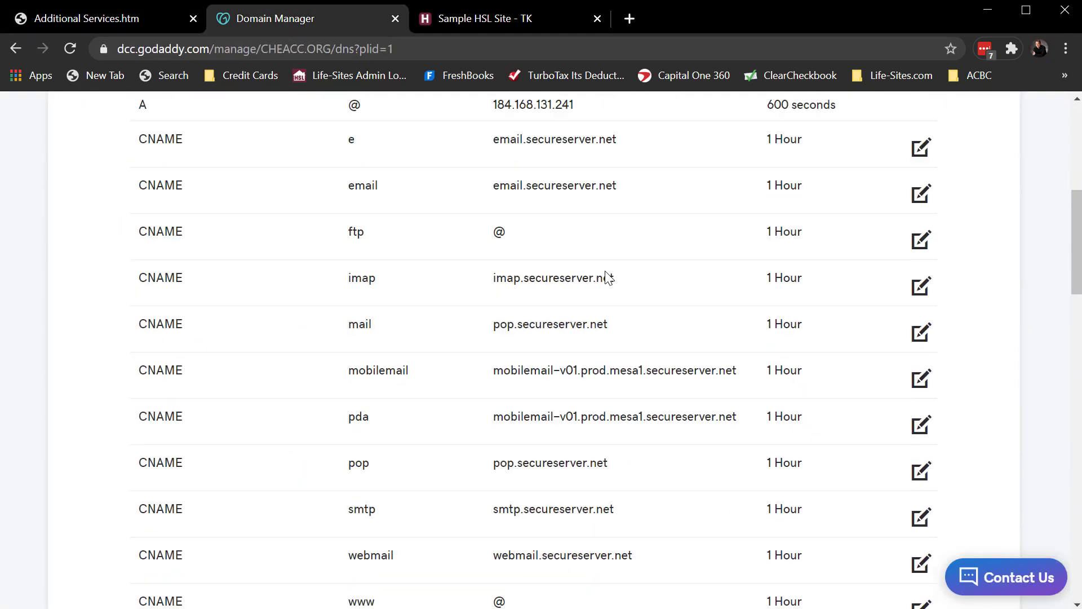
scroll(609, 277, down, 4)
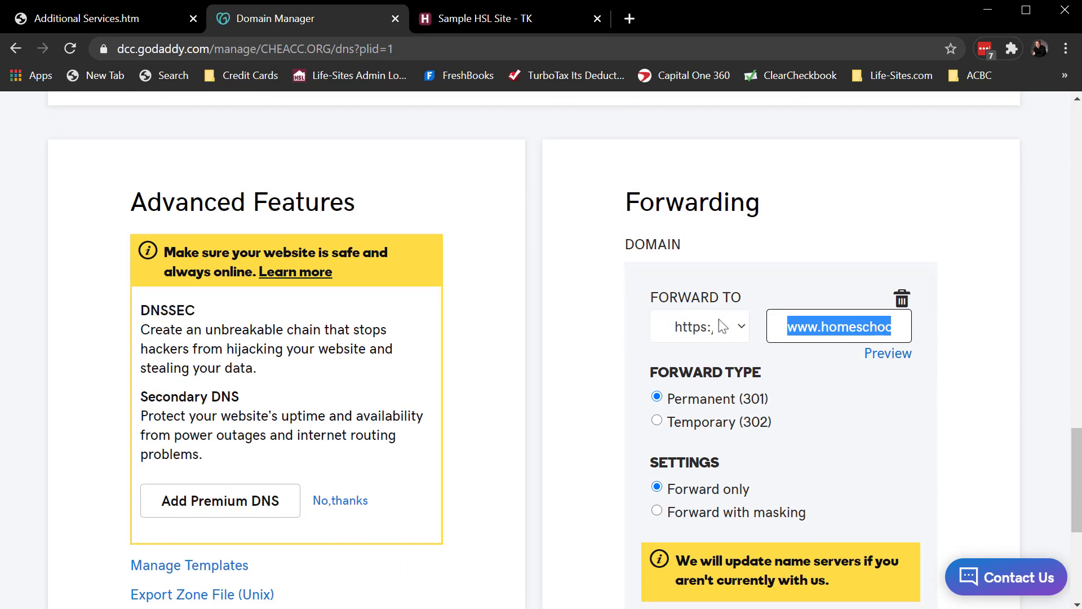
click(742, 327)
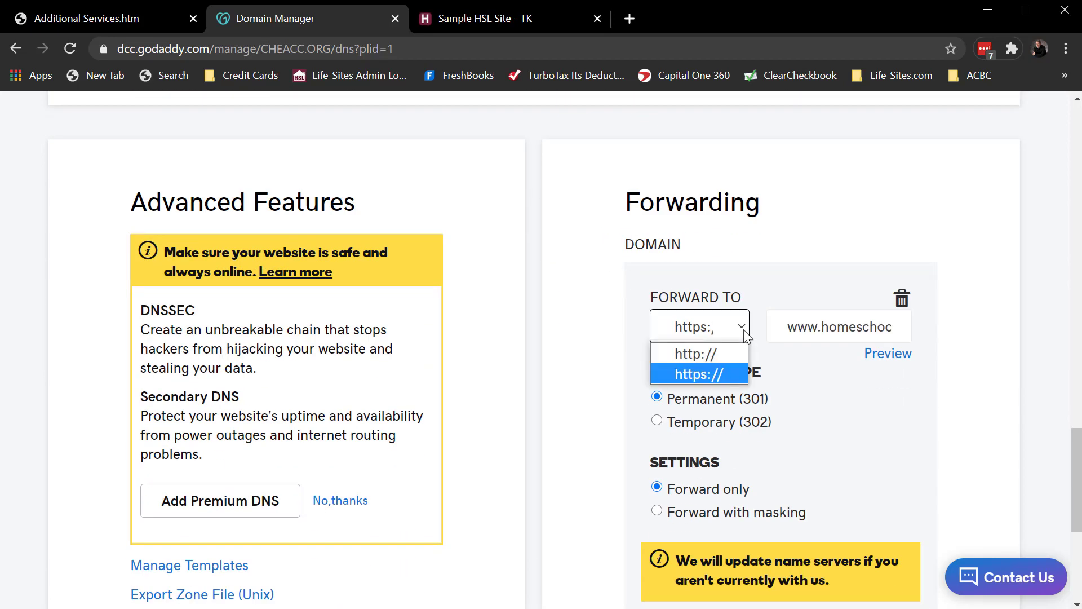
click(708, 373)
drag(791, 327, 905, 327)
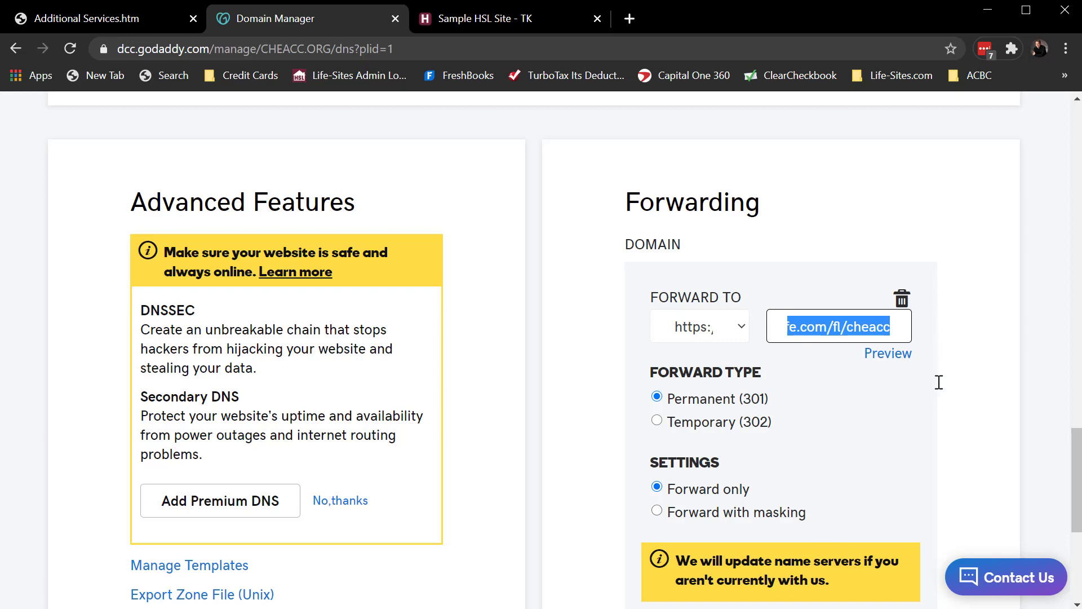
scroll(955, 372, up, 10)
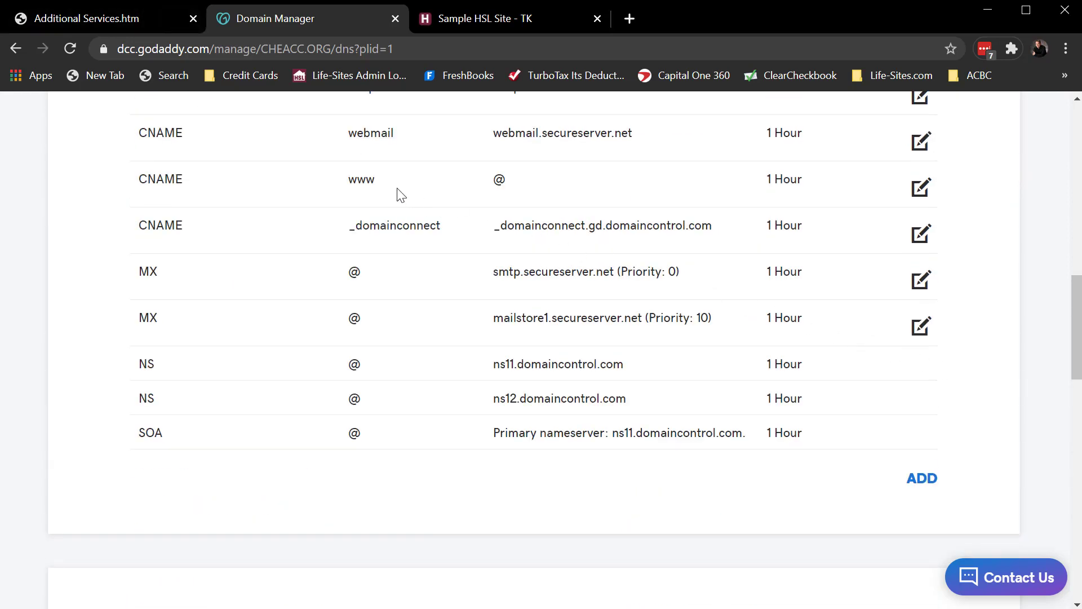
scroll(400, 195, up, 9)
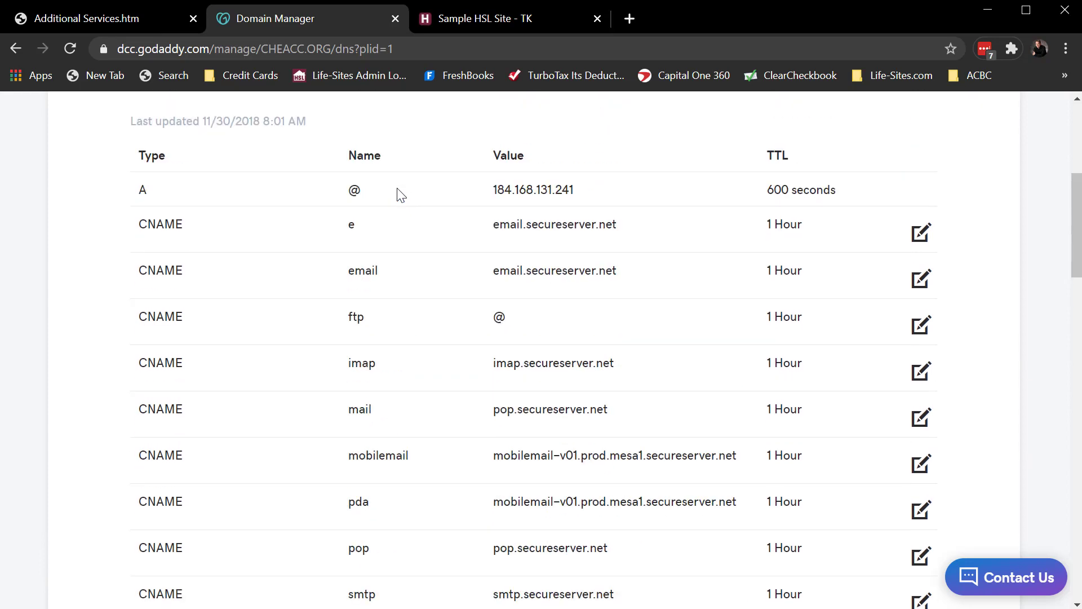
scroll(400, 194, up, 4)
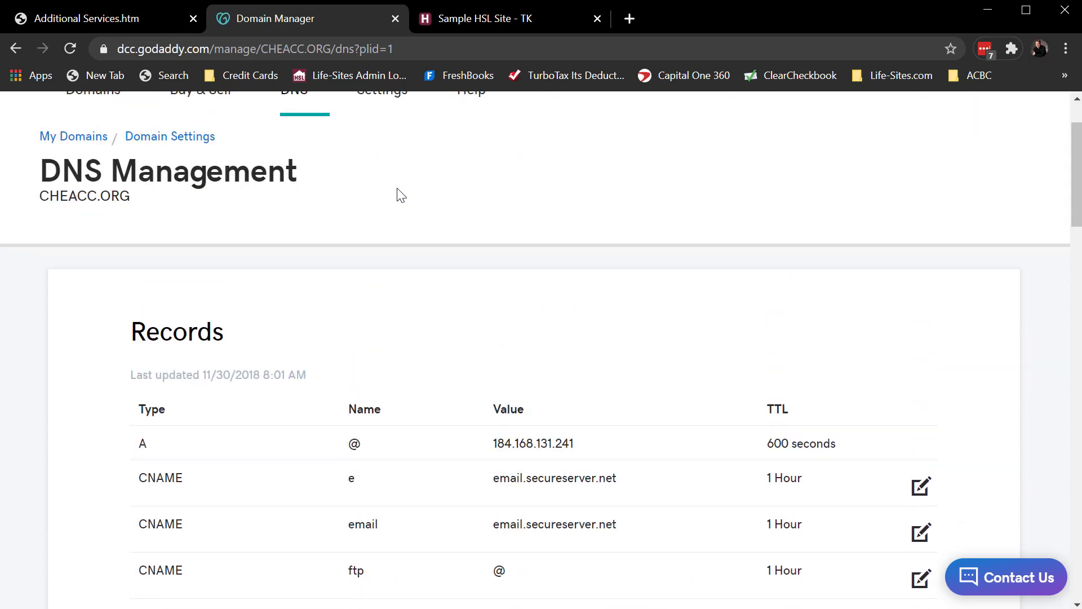
- Return to the Additional Services page, highlight the Domain Names price, and glance back at the Domain Manager
click(117, 17)
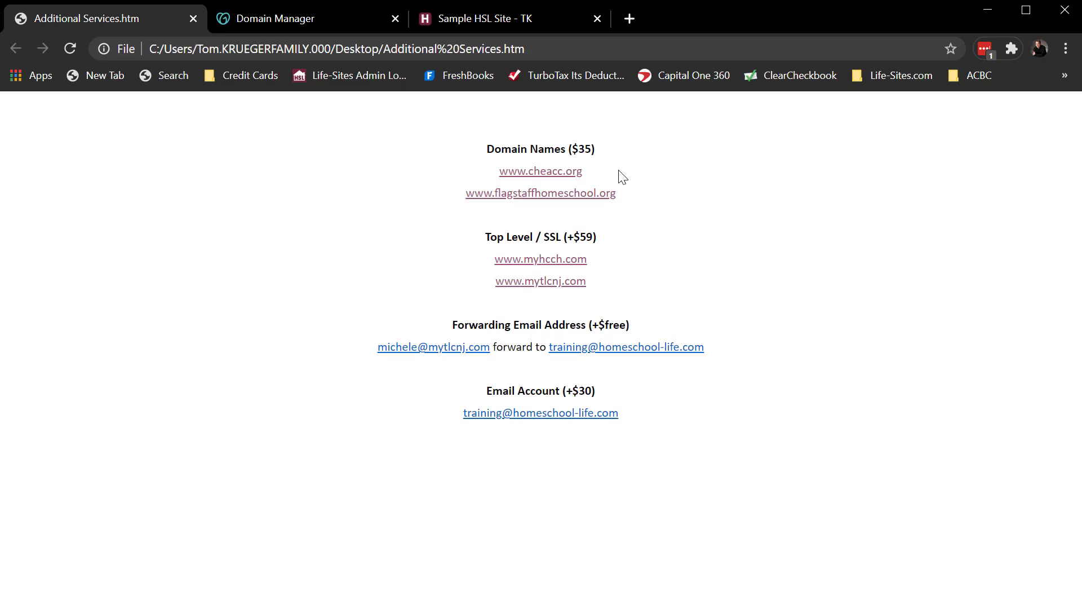
drag(596, 148, 569, 145)
click(647, 173)
click(283, 24)
click(119, 18)
click(267, 18)
click(117, 13)
right_click(571, 176)
click(622, 184)
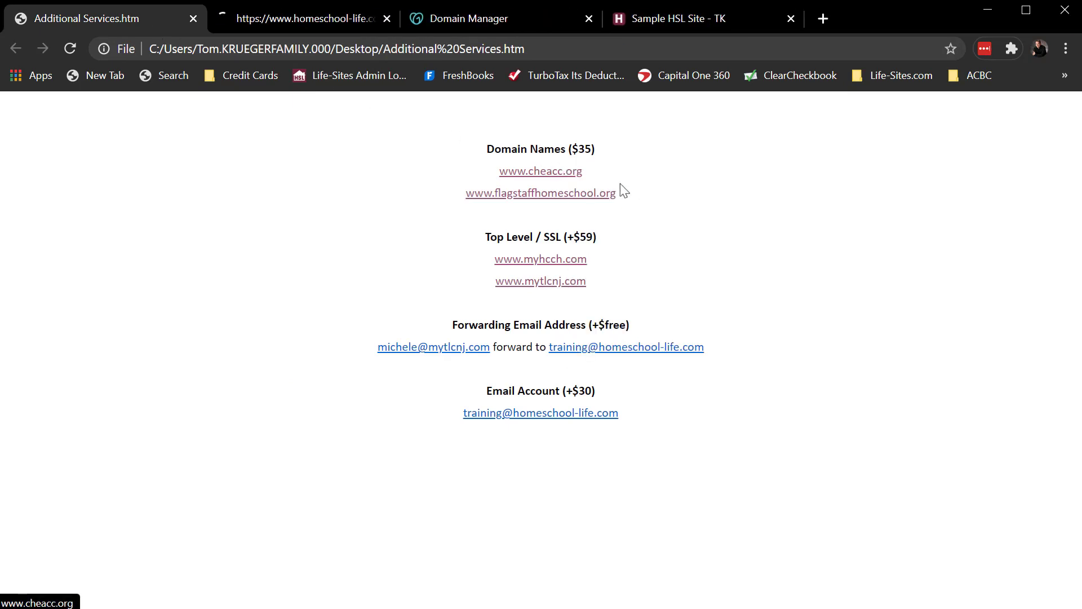
click(310, 18)
click(292, 48)
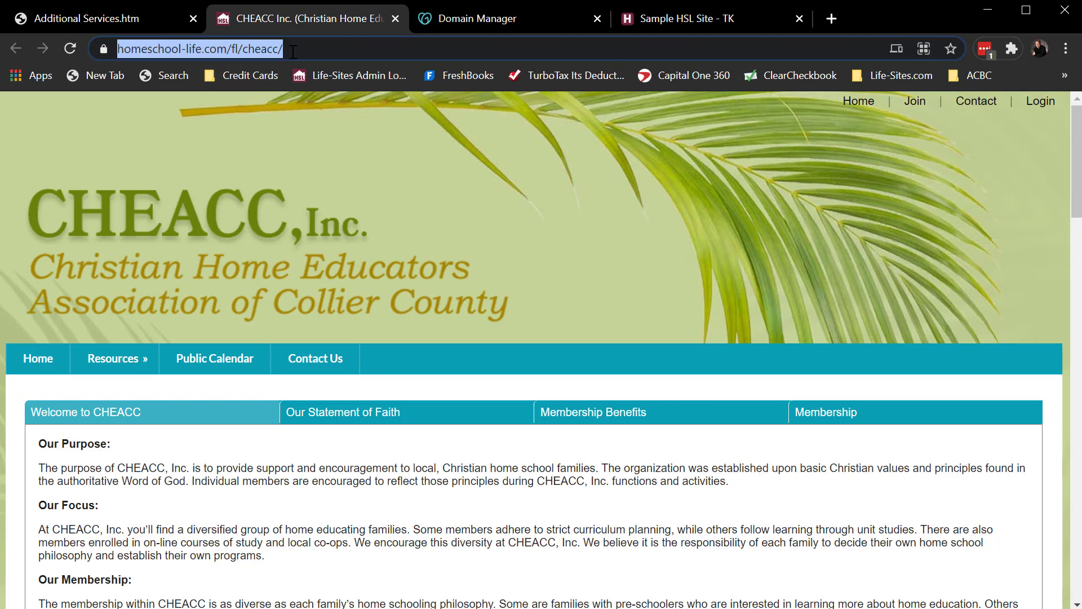
click(395, 20)
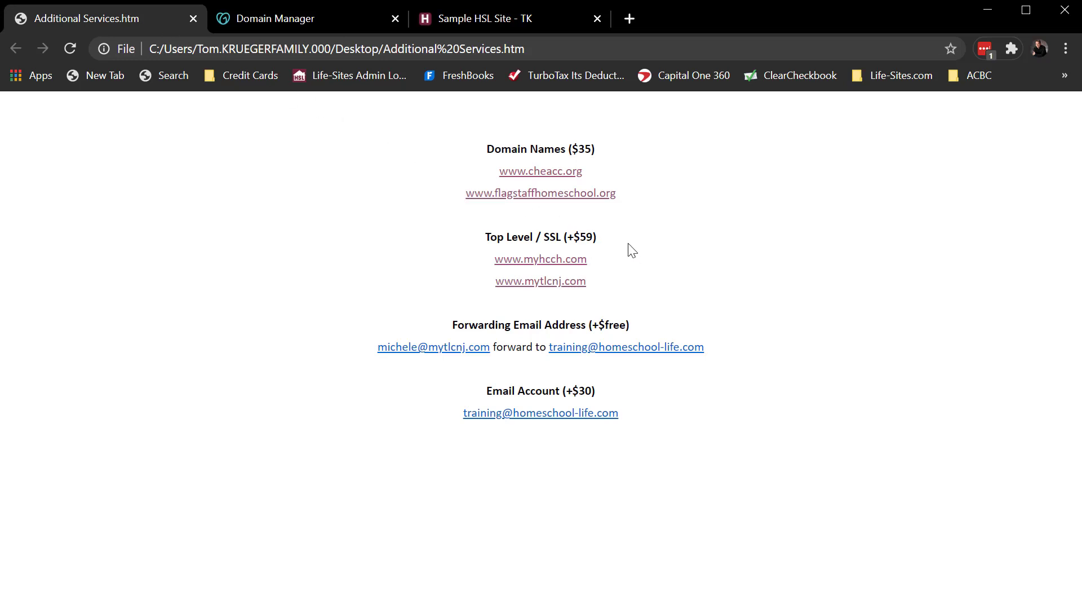
drag(600, 240, 567, 237)
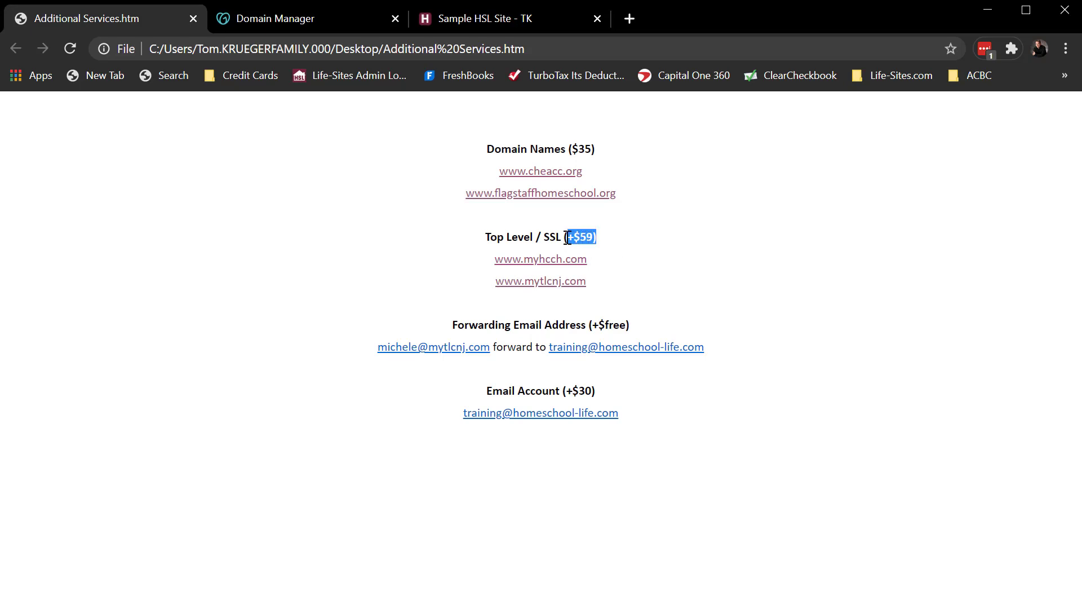
right_click(552, 263)
click(586, 268)
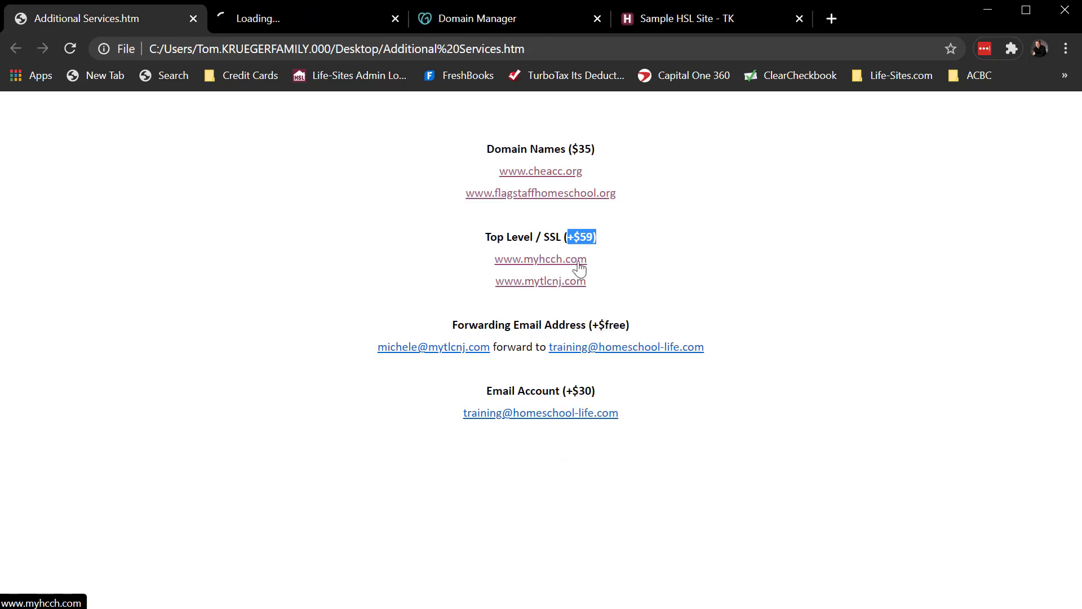
click(294, 15)
click(266, 48)
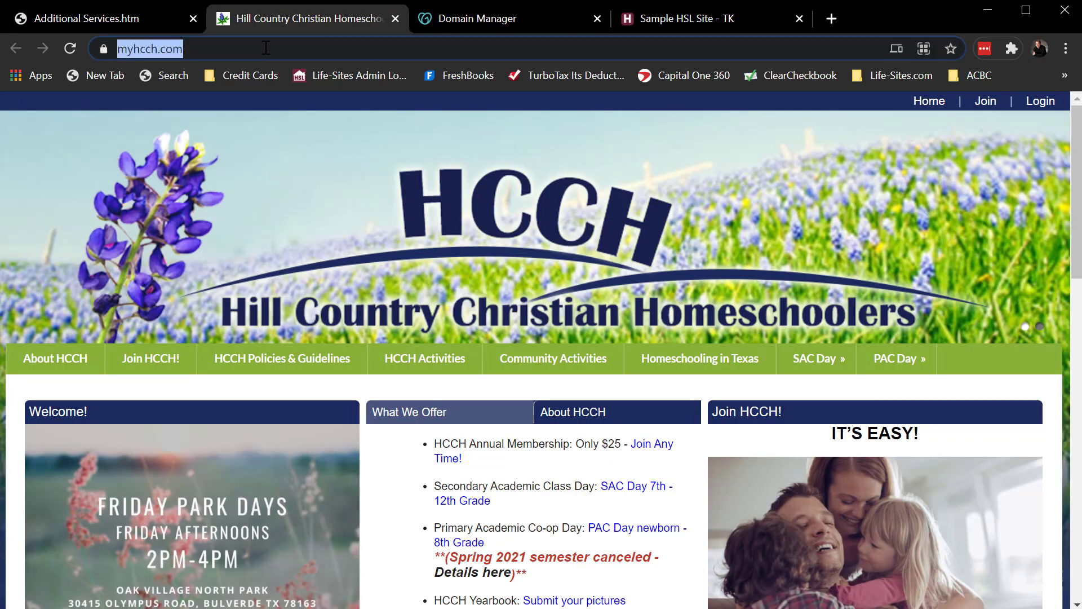
click(266, 48)
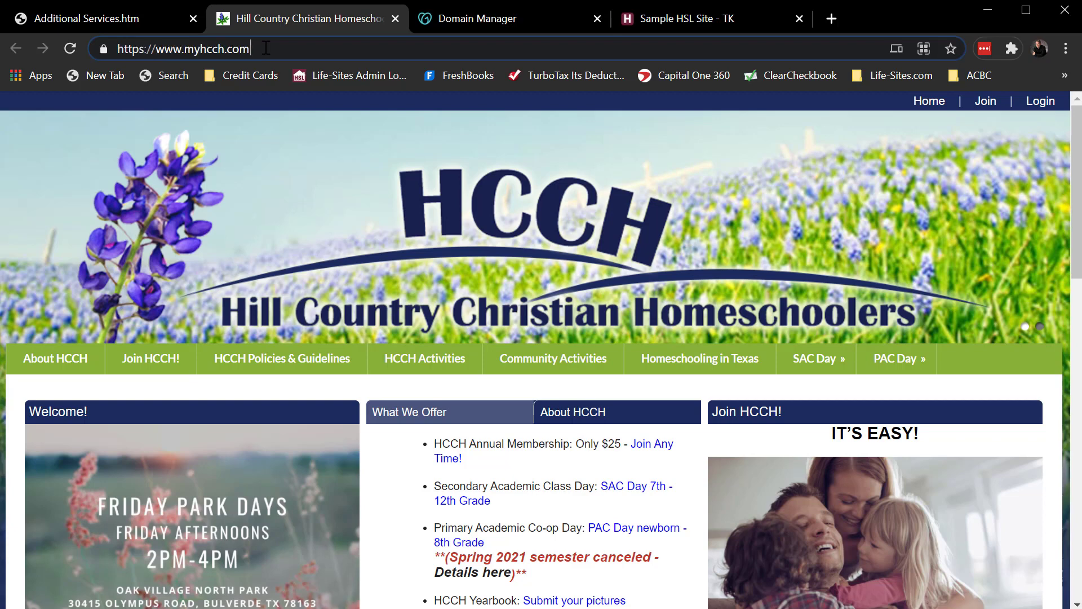
drag(261, 49, 121, 49)
click(120, 49)
- Visit the Join and About HCCH pages to check their addresses, and close the site
click(986, 102)
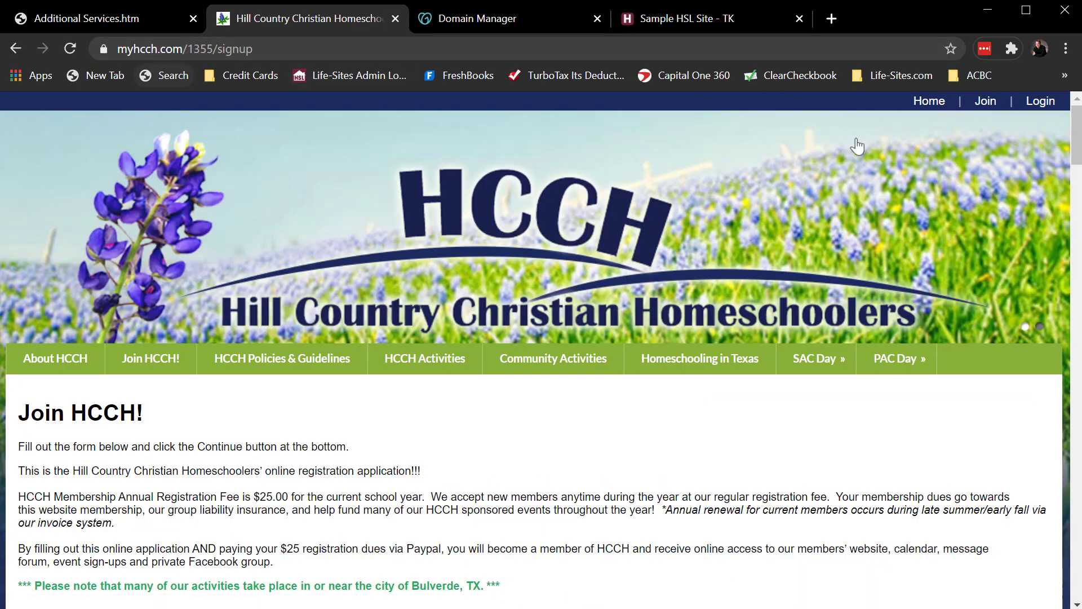
click(45, 364)
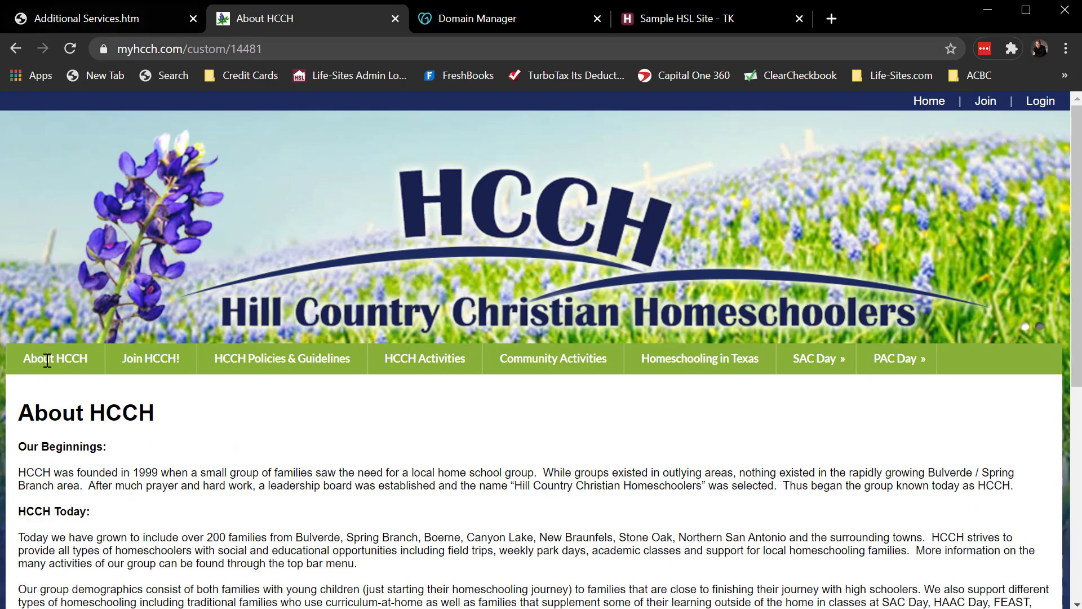
click(395, 19)
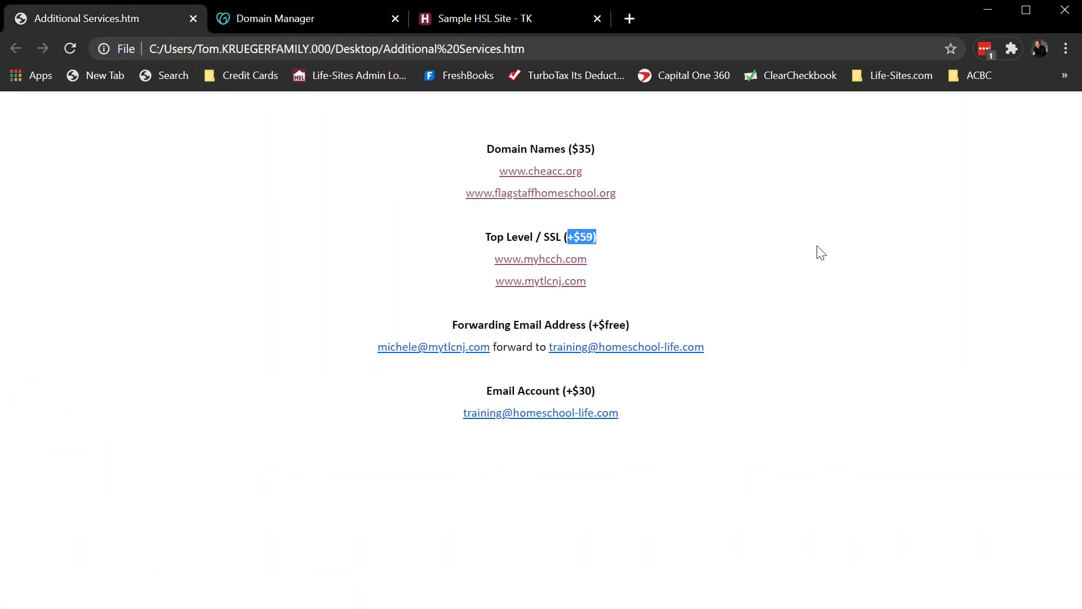
right_click(533, 289)
click(589, 297)
click(288, 21)
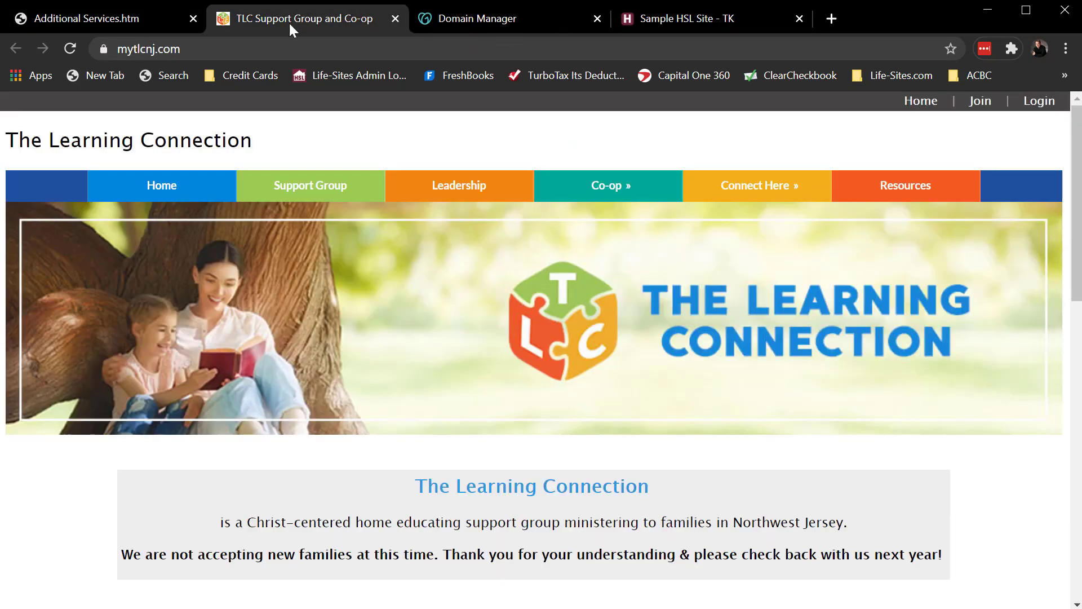
- Reveal the full address of The Learning Connection site and highlight its mytlcnj.com domain
click(292, 52)
click(318, 47)
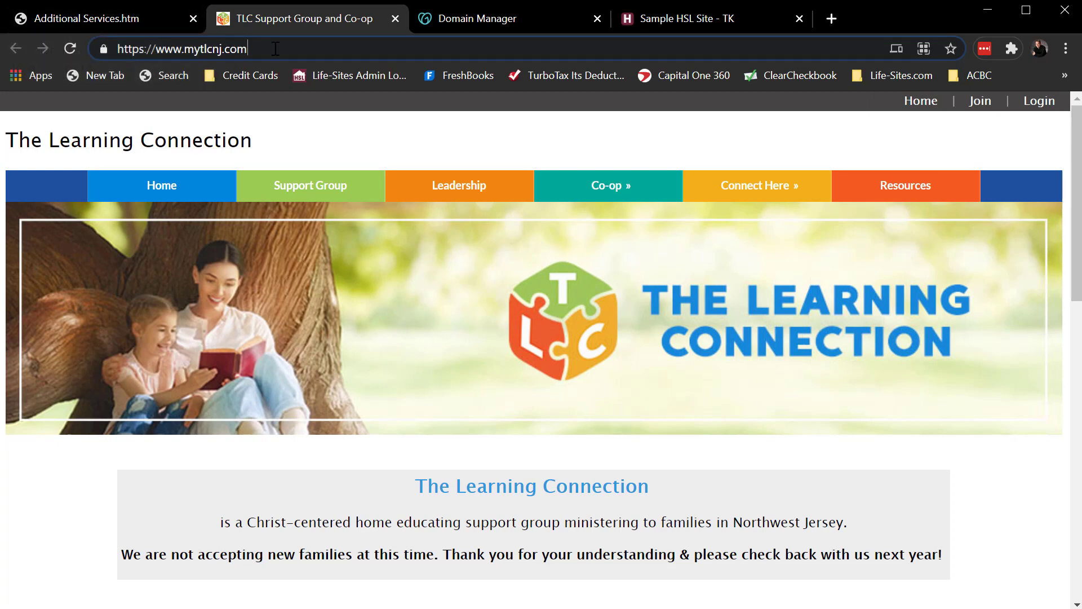
drag(245, 49, 185, 49)
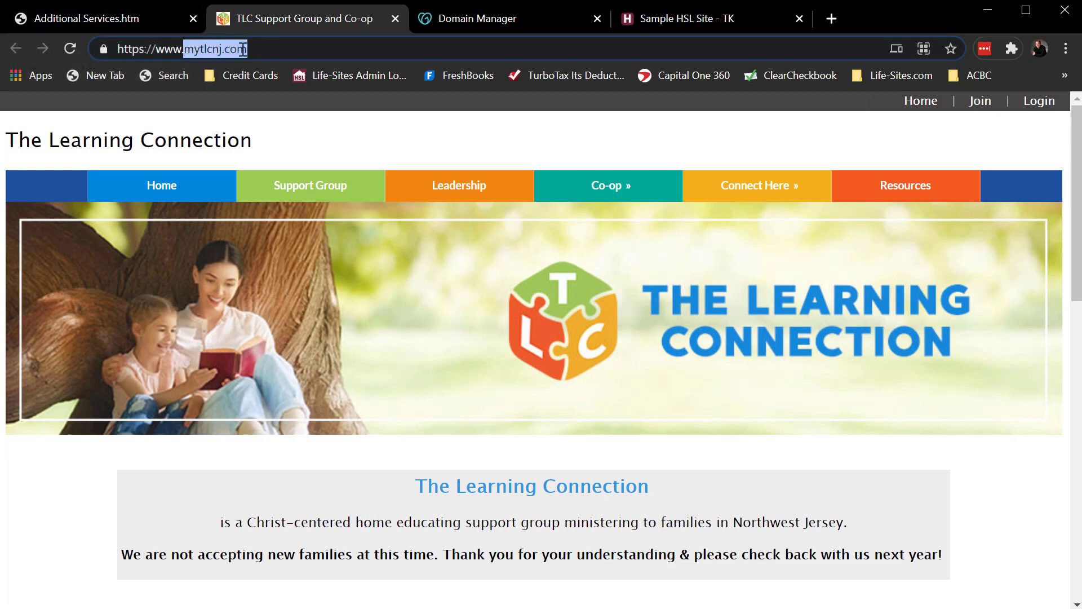
- Extend the site address with /statementoffaith, highlight that page name, and load the Statement of Faith page
click(314, 52)
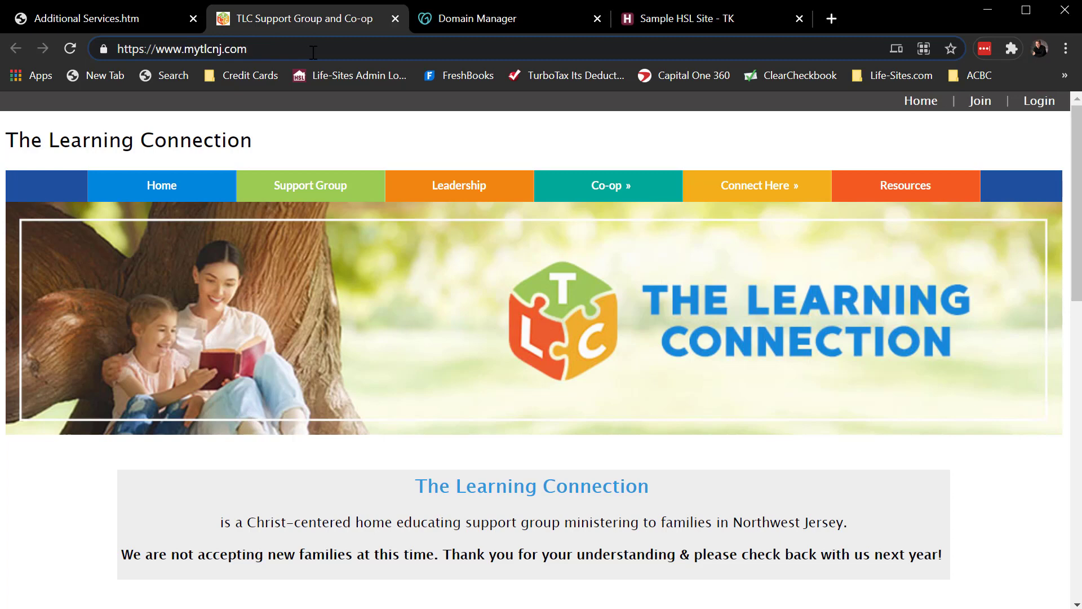
text(/)
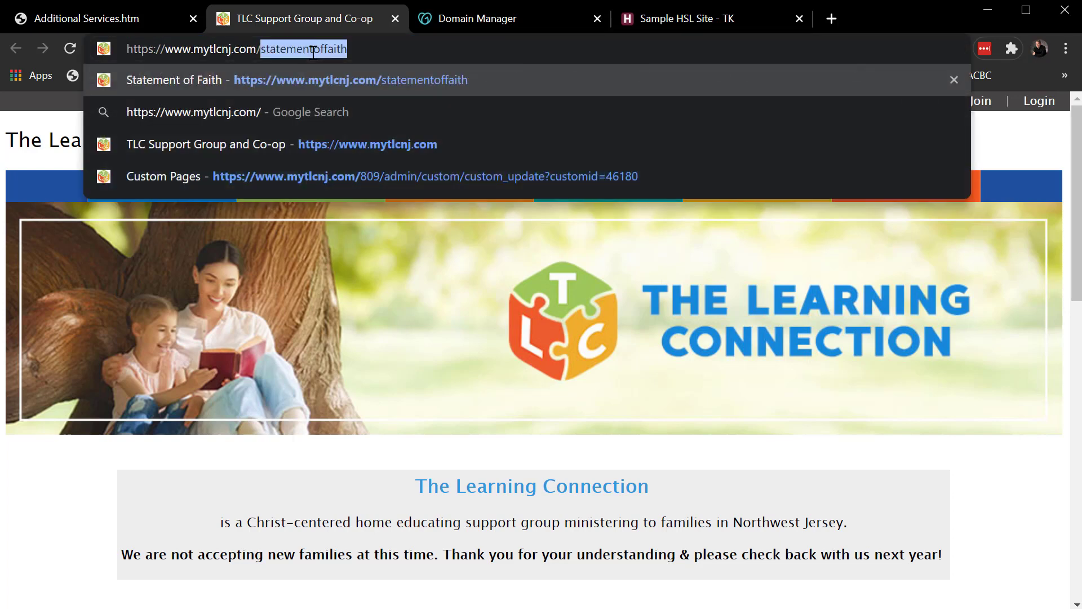
click(363, 48)
drag(355, 48, 263, 49)
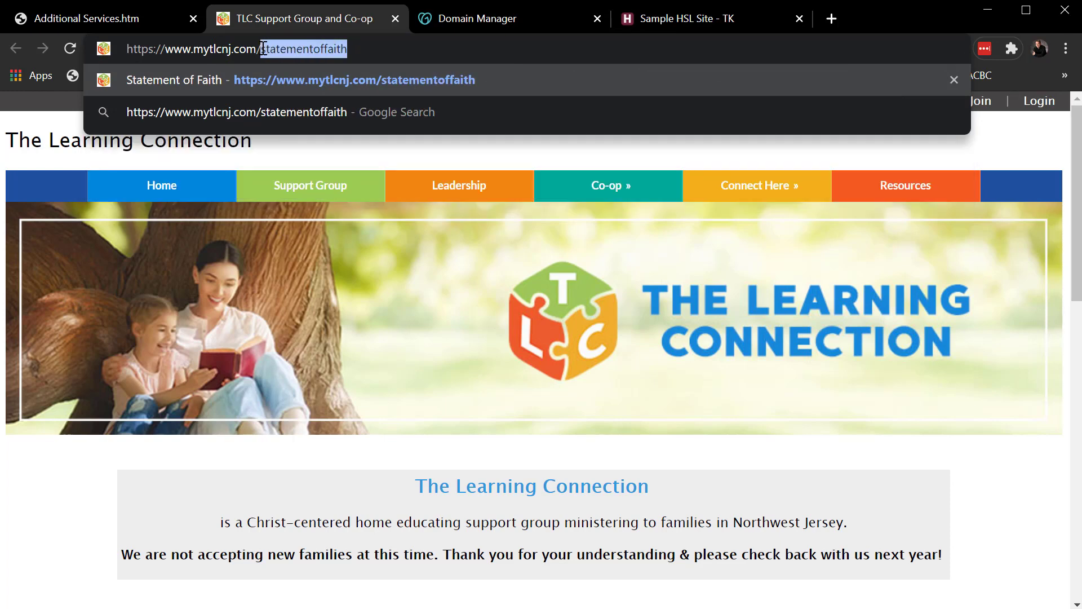
click(354, 49)
drag(366, 50, 263, 51)
click(356, 56)
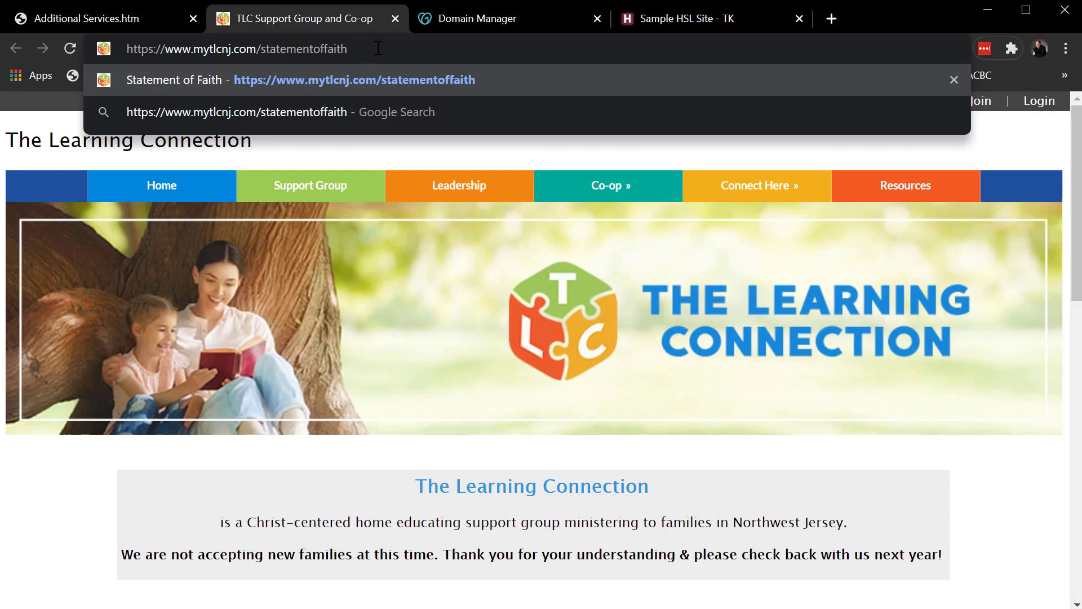
key(Return)
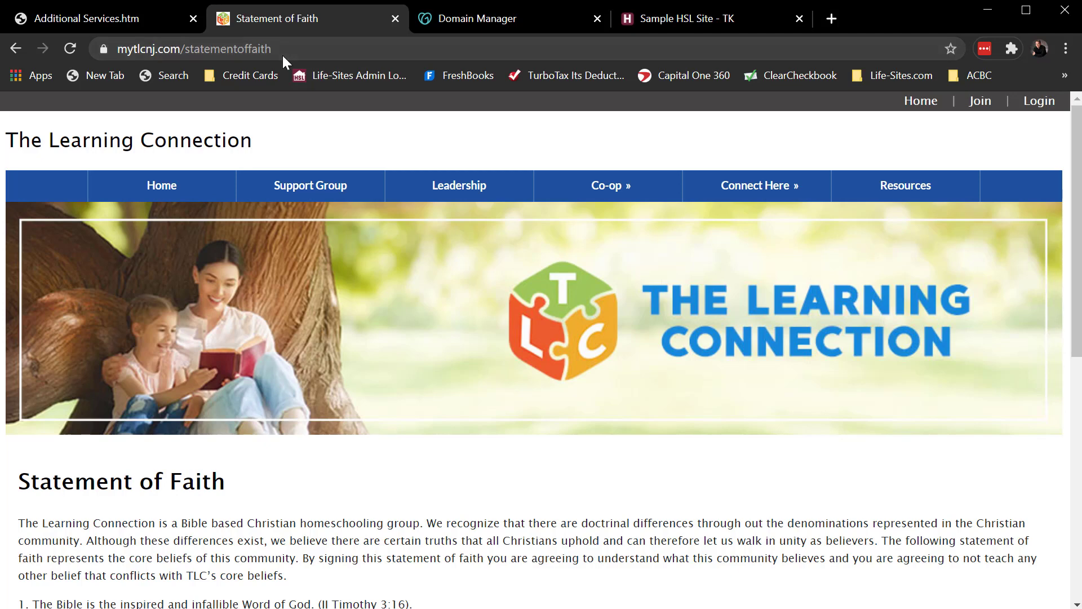
- Close the Statement of Faith tab and highlight the source e-mail under Forwarding Email Address on the Additional Services page
click(395, 19)
click(79, 16)
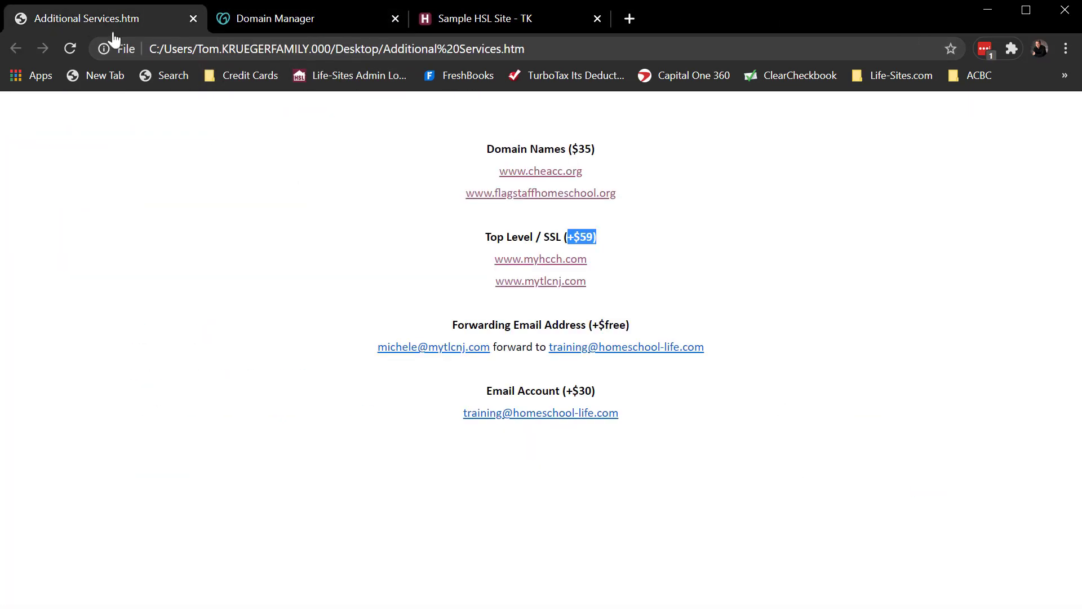
click(624, 280)
drag(491, 347, 375, 348)
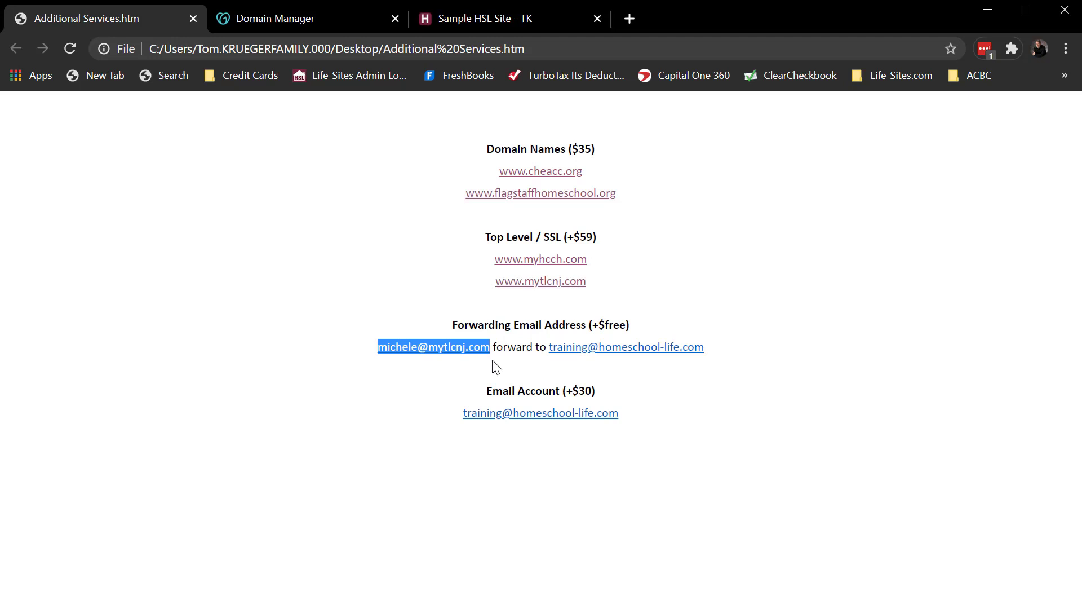
click(420, 375)
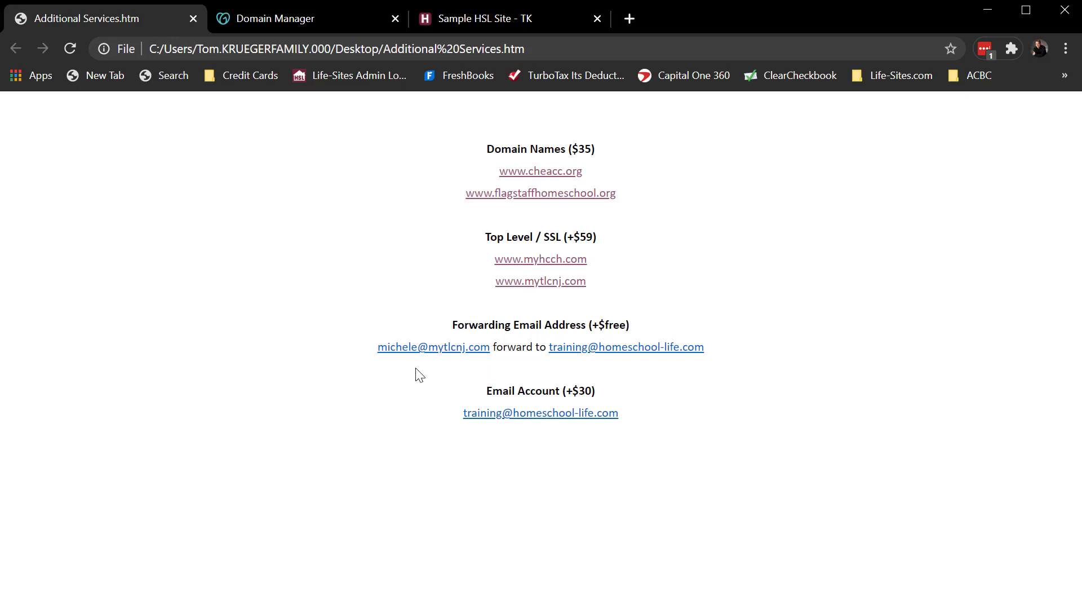